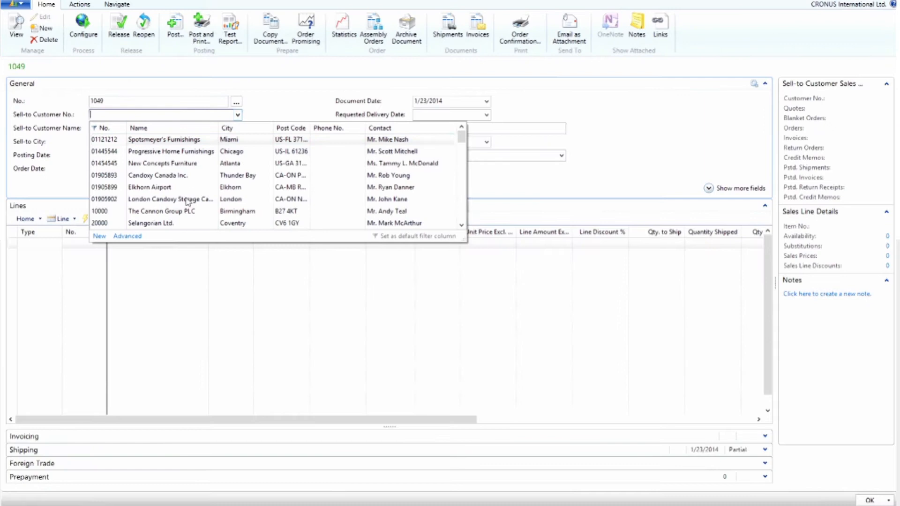
- Select London Candoxy Storage Campus as the sell-to customer of the new sales order and fill in its header details
left_click(187, 202)
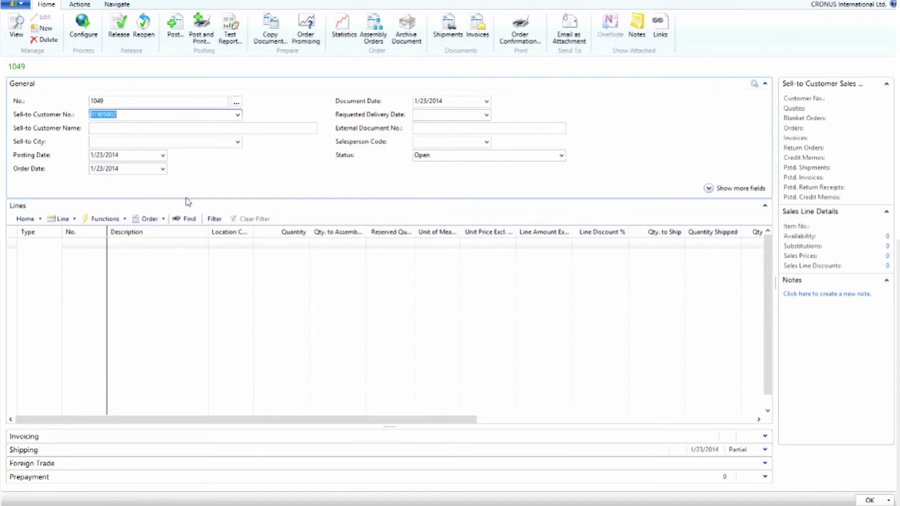
key("Tab")
key("Tab")
key("Tab")
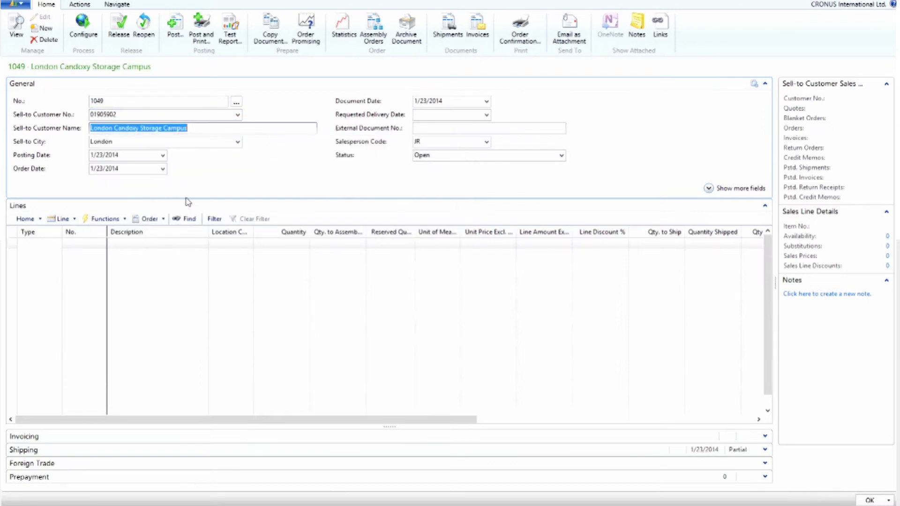
key("Tab")
key("Tab")
key("Tab")
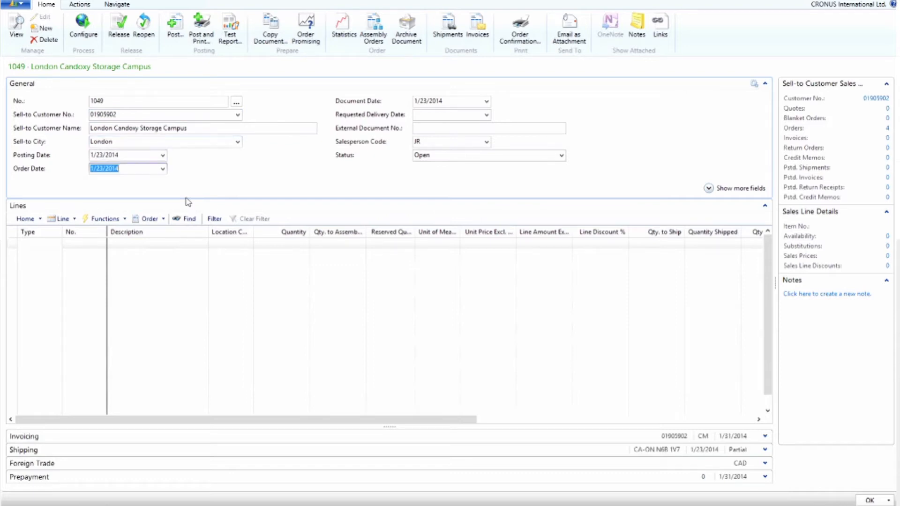
- Add a sales line of type Item with the item number EDOOR
left_click(57, 248)
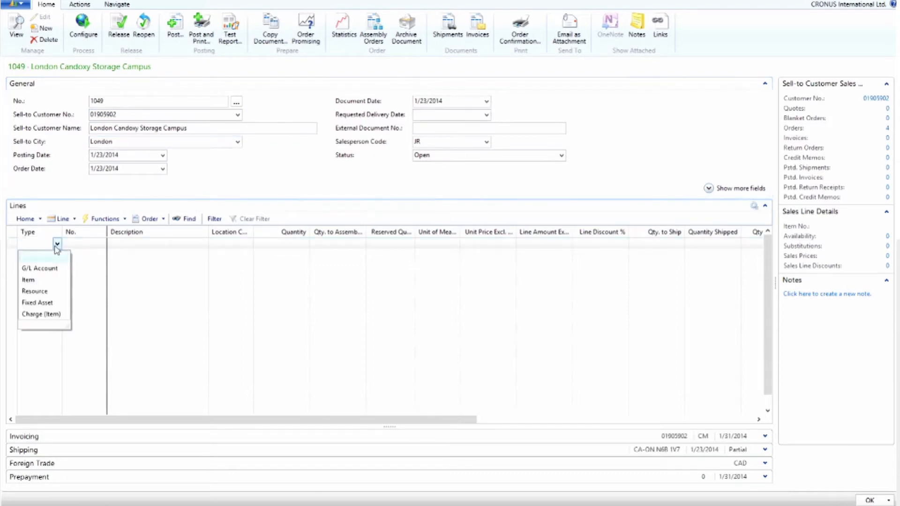
left_click(43, 280)
left_click(86, 244)
type("edoor")
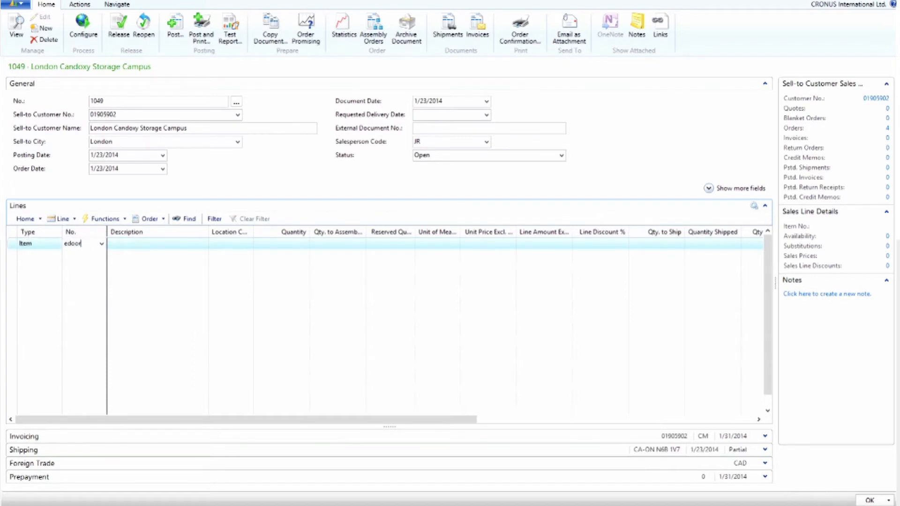
key("Tab")
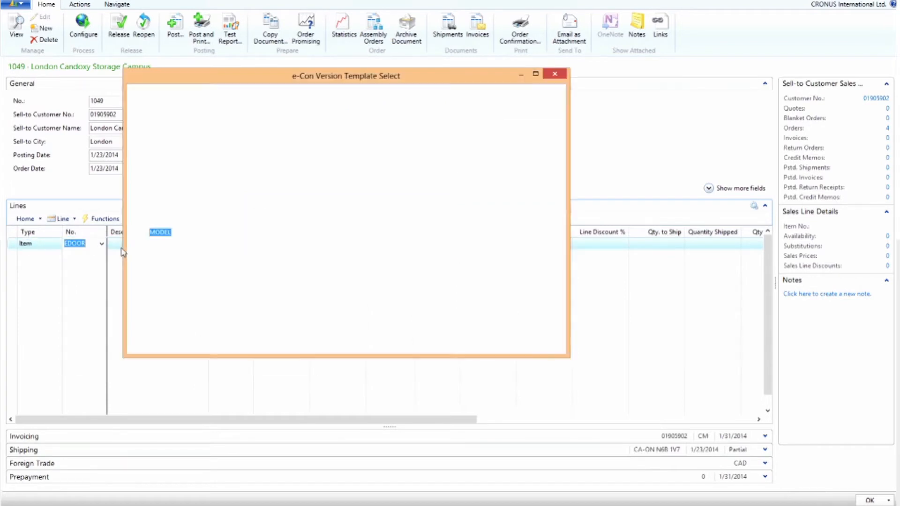
- Select the EDOOR4 e-Door model as the basis and start the door configuration
left_click(243, 242)
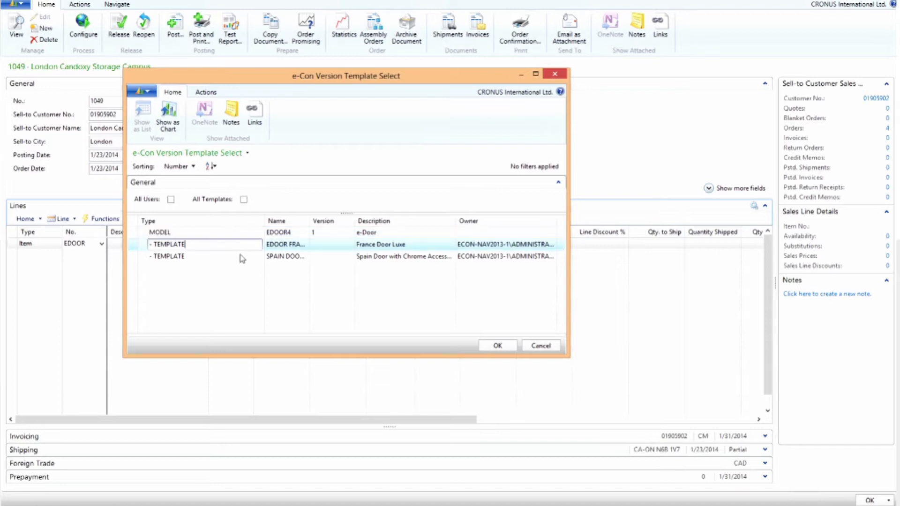
left_click(241, 259)
left_click(210, 234)
left_click(498, 346)
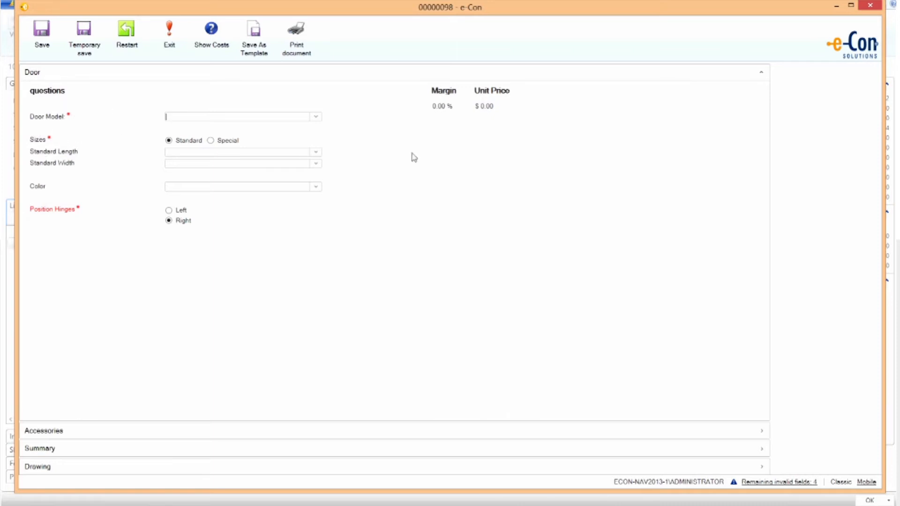
- Sort the door models by single price, filter them by "model fr" and choose Model France
left_click(317, 118)
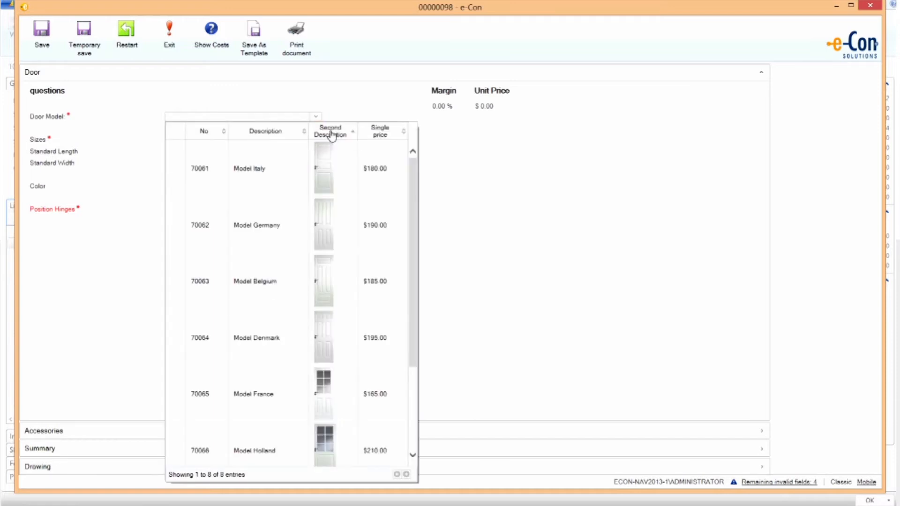
left_click(375, 138)
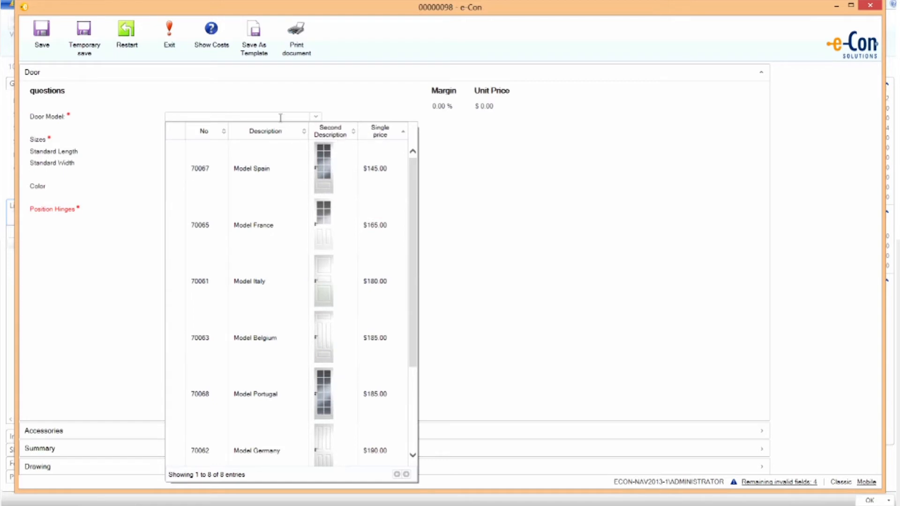
type("model fr")
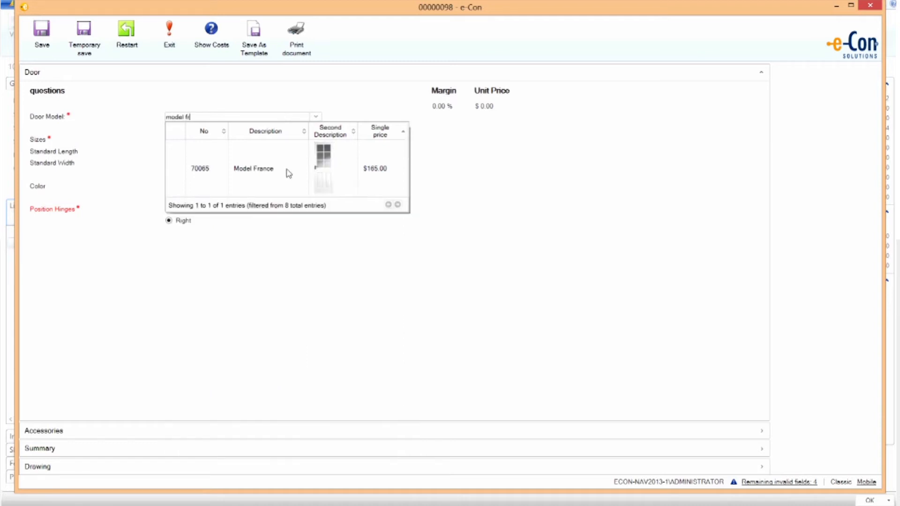
left_click(289, 173)
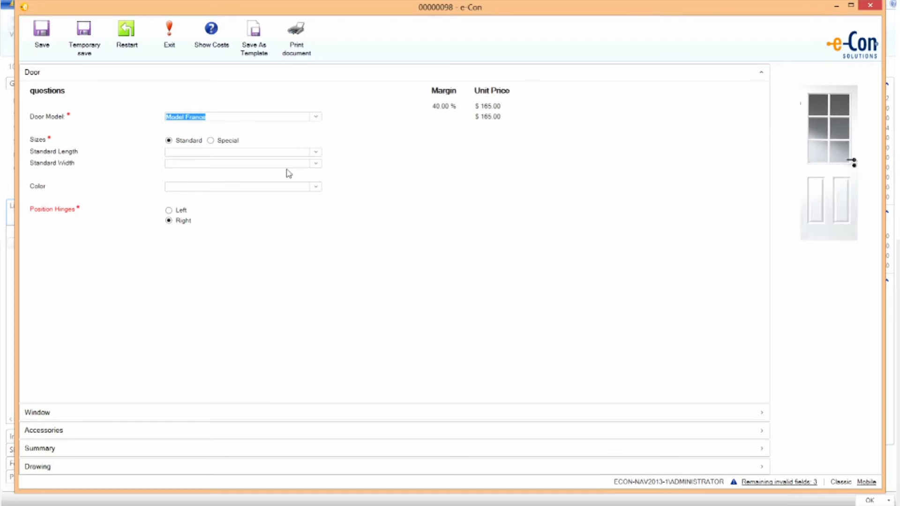
- Set the door's standard length to 2100 mm
left_click(316, 152)
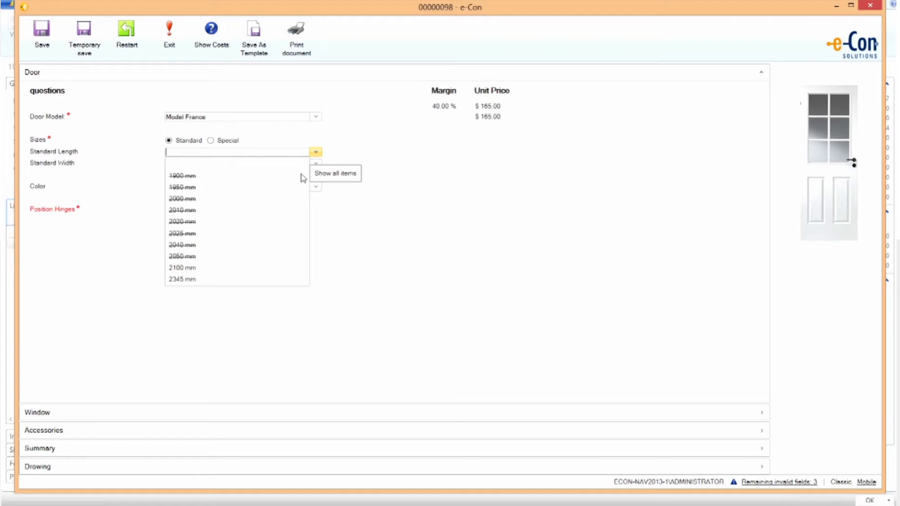
left_click(237, 270)
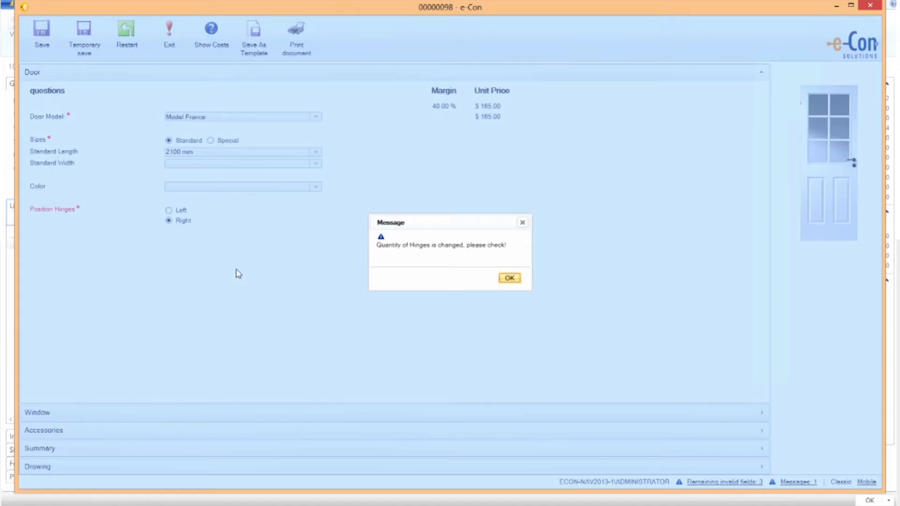
left_click(510, 280)
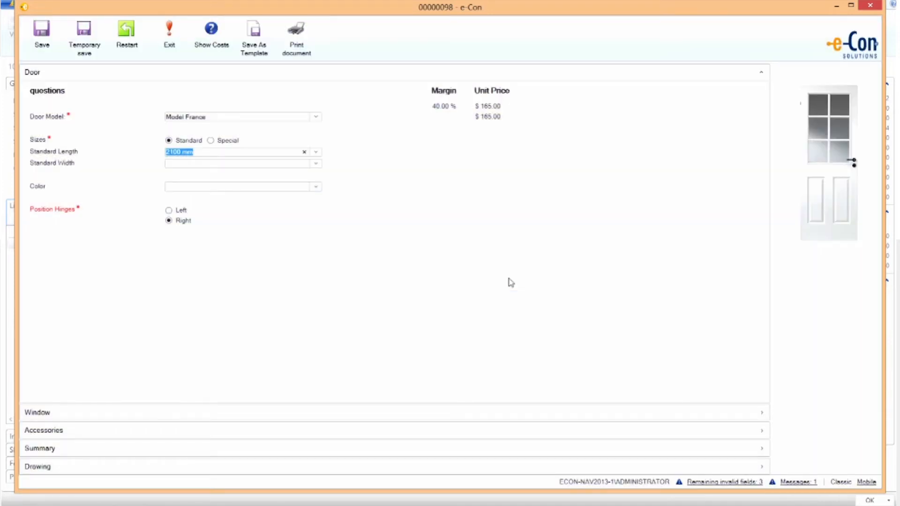
- Switch the door to special sizes and enter a width of 400 and a height of 1600 in the dimension image
left_click(210, 141)
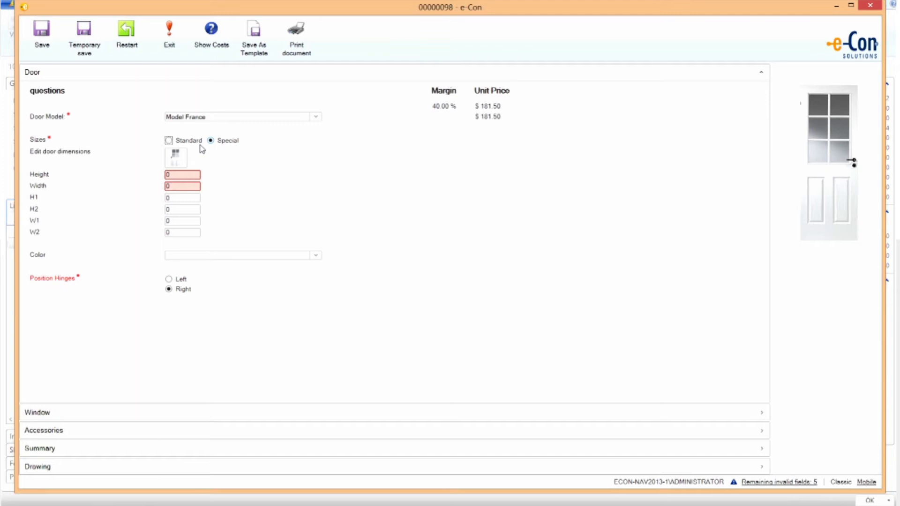
left_click(176, 157)
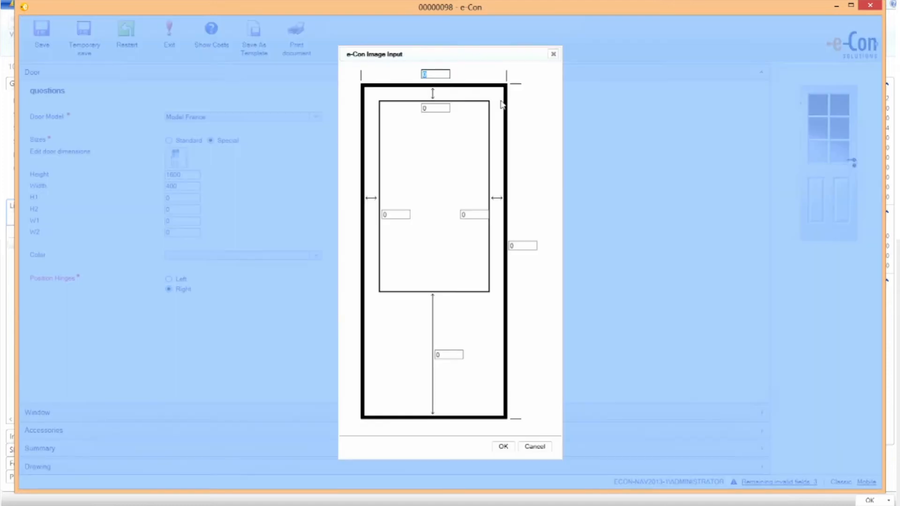
type("400")
left_click(515, 245)
type("1600")
- Set the window's side distances to 100 each, its upper distance to 80 and its lower distance to 700
left_click(473, 215)
type("100")
left_click(396, 215)
type("100")
left_click(447, 108)
type("80")
left_click(443, 355)
type("700")
left_click(503, 446)
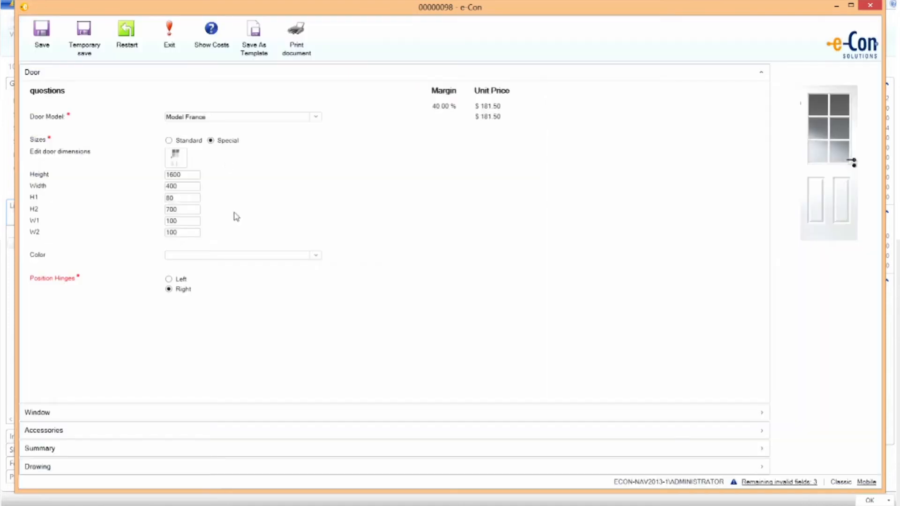
- Set the door color to Red and the hinge position to Left
left_click(315, 255)
scroll(300, 436, "down", 3)
left_click(300, 413)
left_click(99, 418)
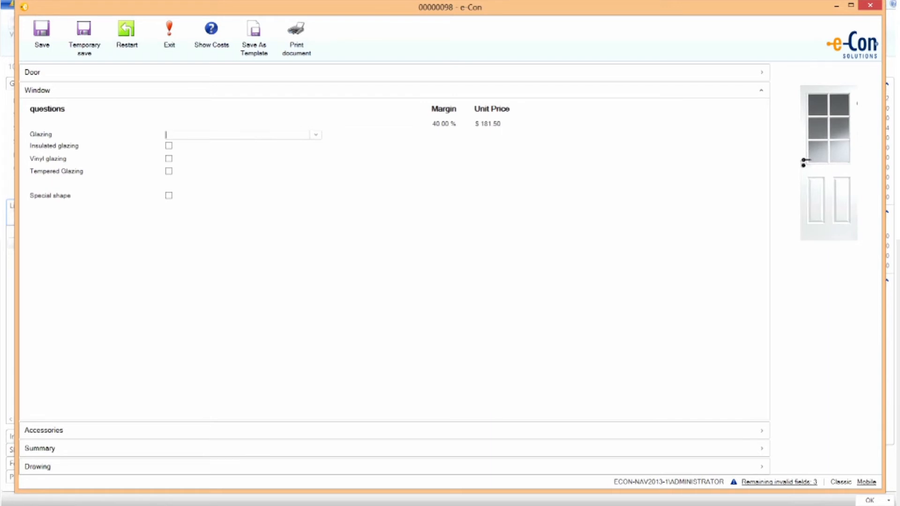
- Choose Gotic Glass as the window glazing and enable insulated glazing
left_click(316, 136)
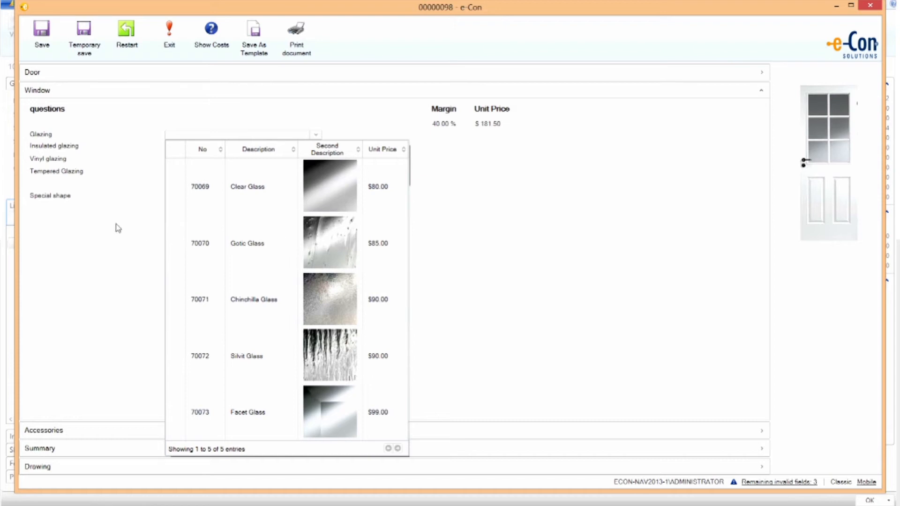
left_click(240, 240)
left_click(169, 146)
- Enable the special window shape and attach a drawing file of the shape
left_click(169, 195)
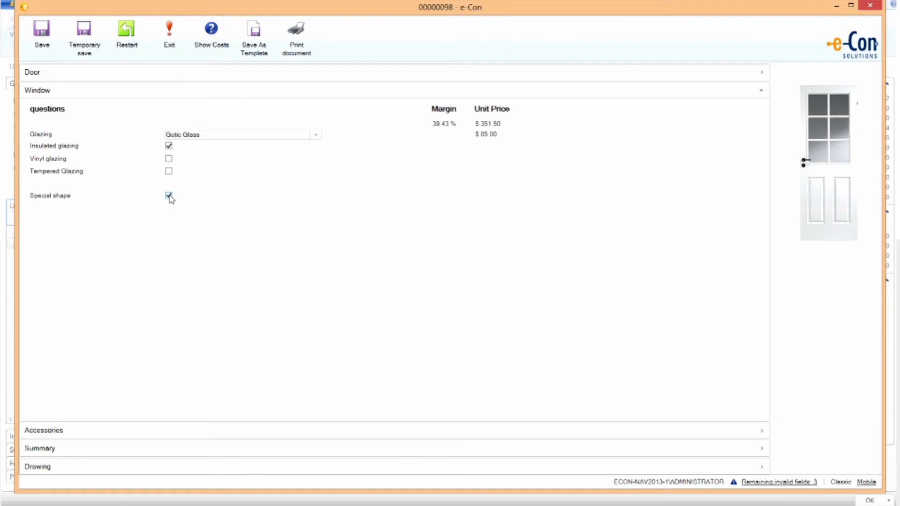
left_click(220, 211)
double_click(303, 141)
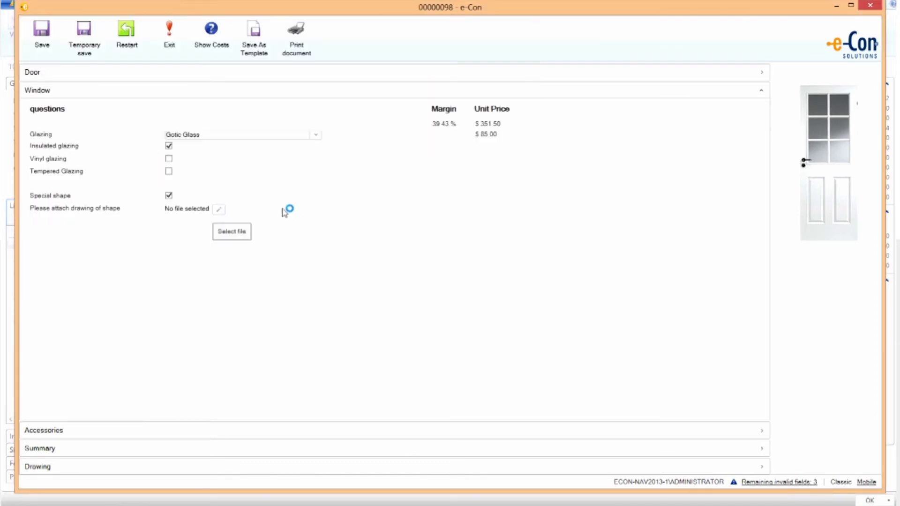
- Open the door's accessories and try to set the number of hinges to 2
left_click(155, 433)
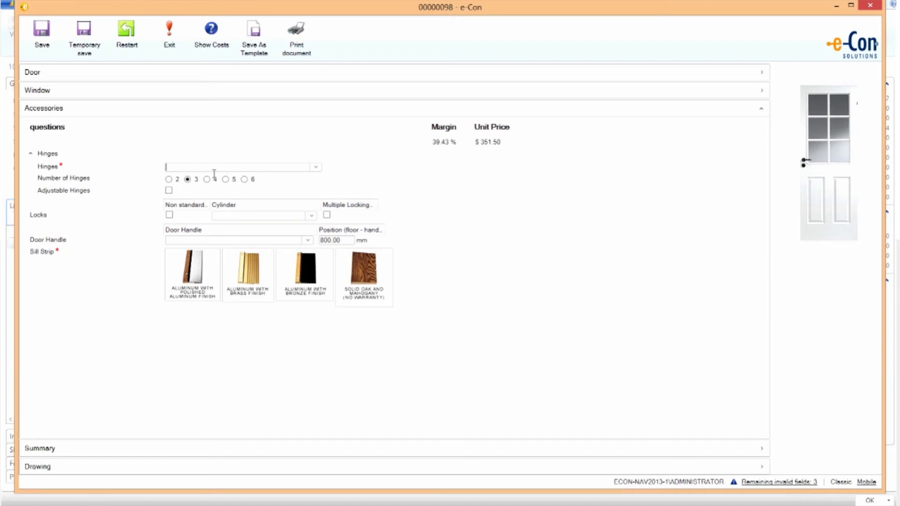
left_click(169, 179)
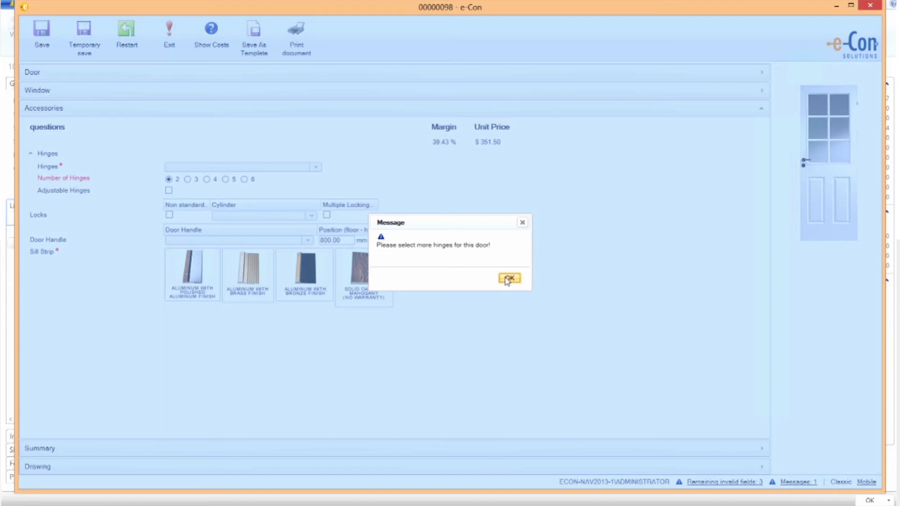
left_click(509, 279)
- Turn off the non-standard lock option and choose Cylinder Normal A as the cylinder
left_click(332, 216)
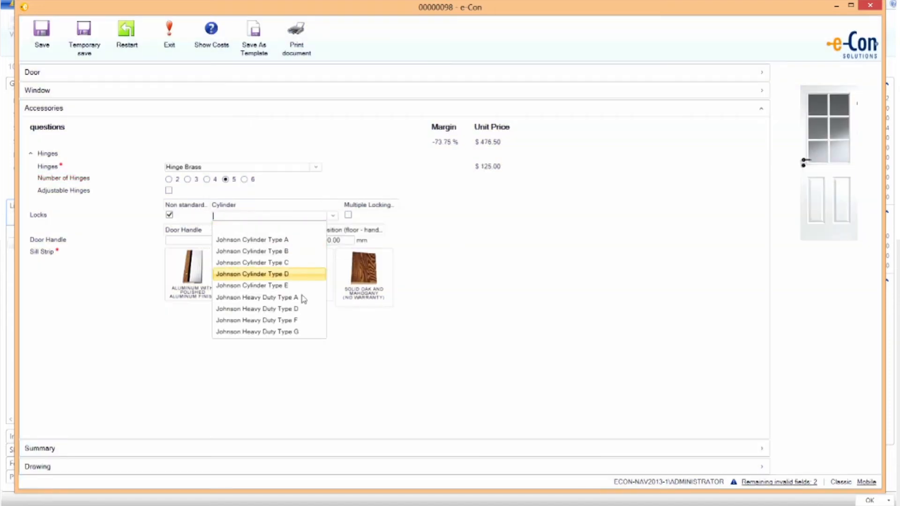
left_click(169, 216)
left_click(312, 217)
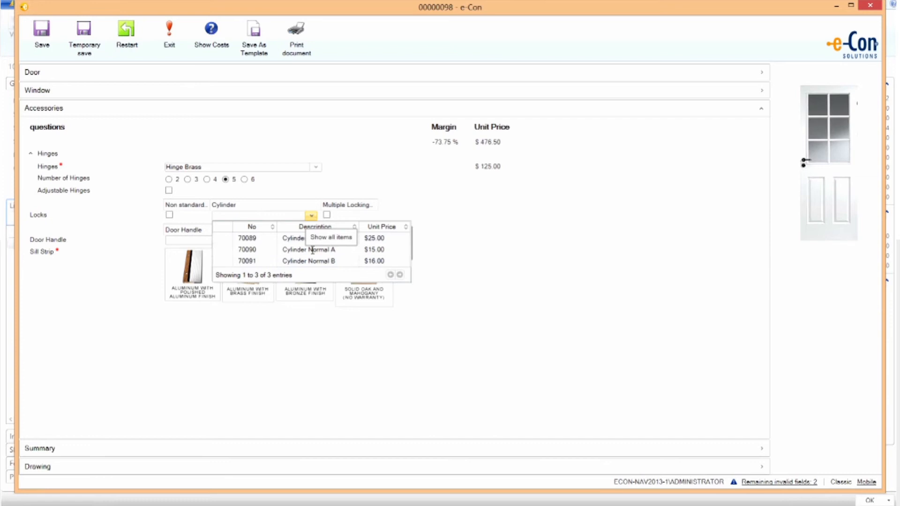
left_click(312, 251)
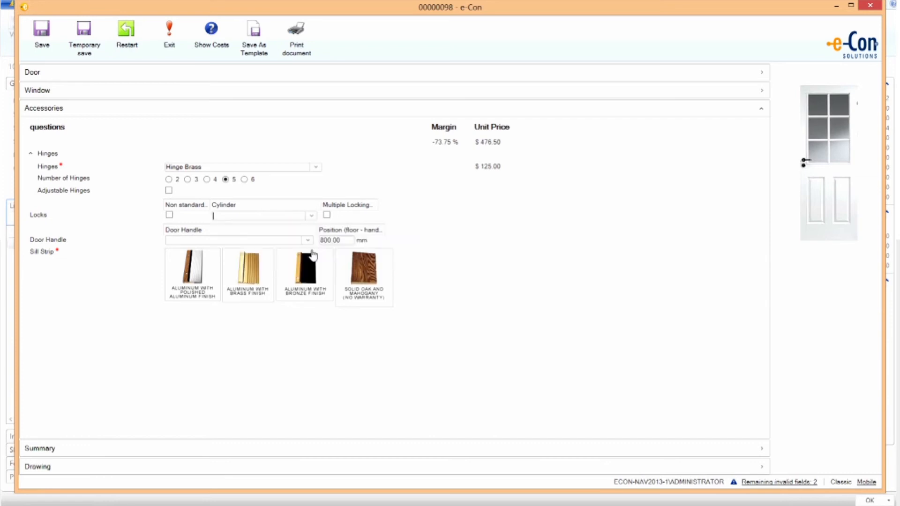
- Choose Handle Deluxe as the door handle and the aluminum sill strip with brass finish
left_click(443, 247)
left_click(307, 241)
left_click(271, 273)
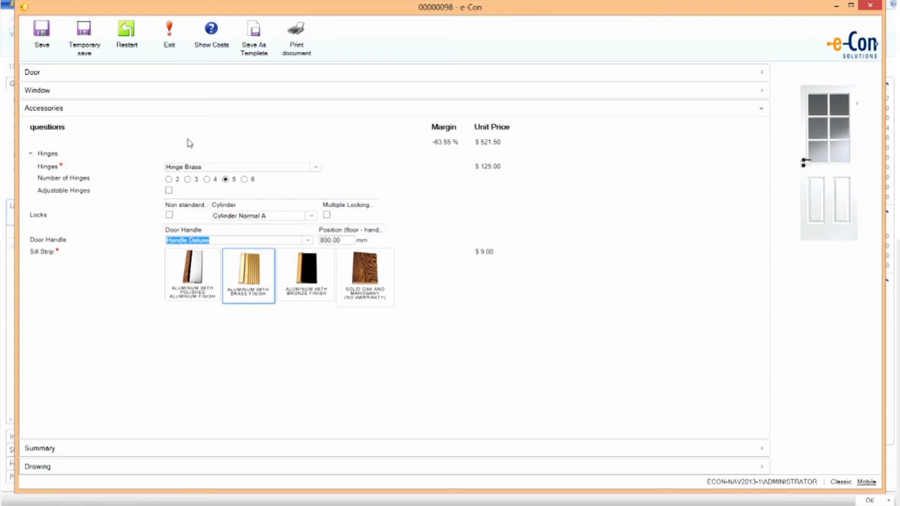
- Show the costs of the configured door and hide them again
left_click(215, 45)
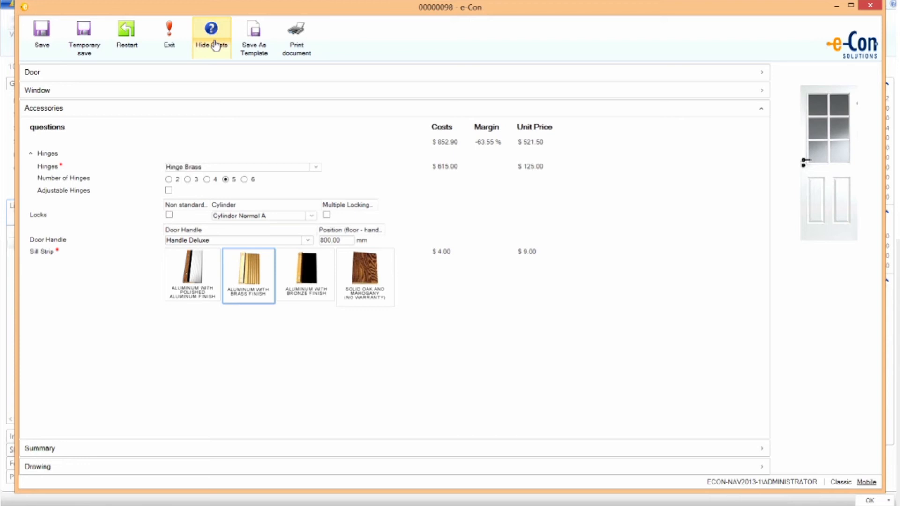
left_click(215, 45)
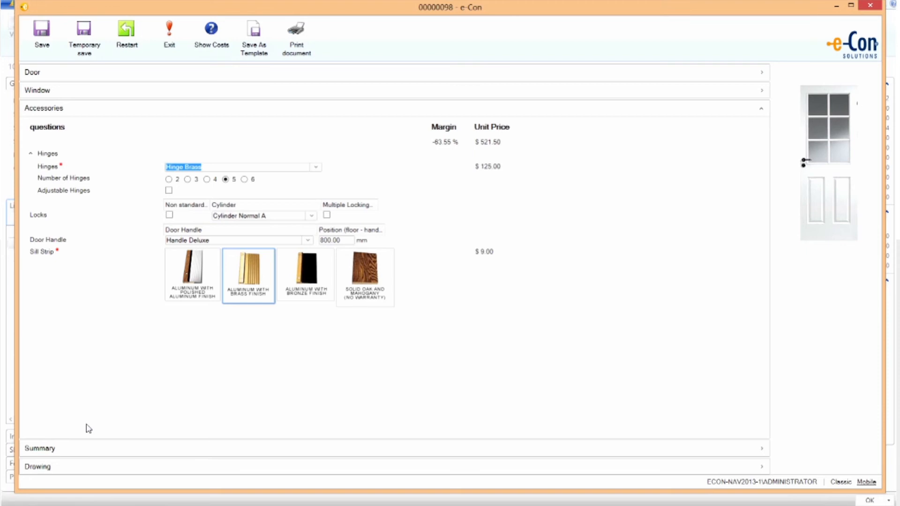
- Examine the generated drawing of the door and its window dimensions
left_click(69, 467)
scroll(396, 315, "up", 2)
scroll(396, 314, "down", 2)
scroll(395, 313, "up", 1)
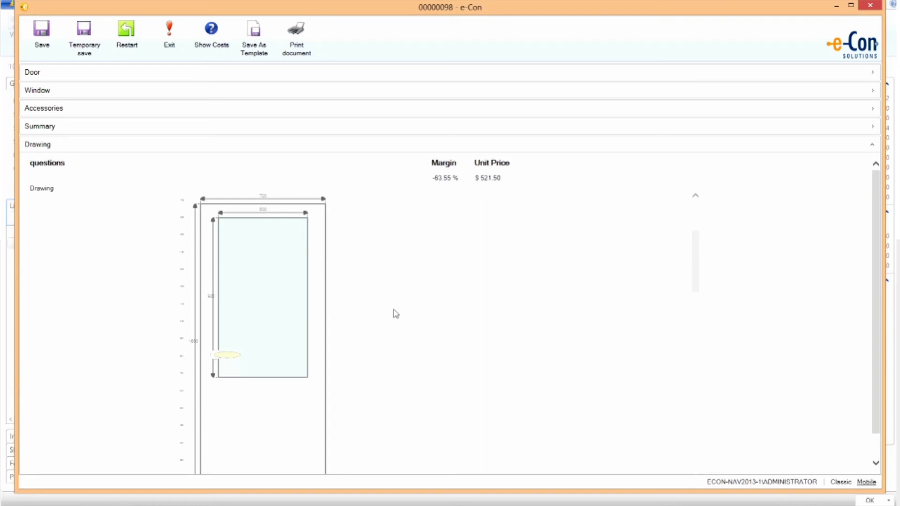
- Increase the door's H2 dimension and set H1 to 12
left_click(76, 75)
left_click(166, 210)
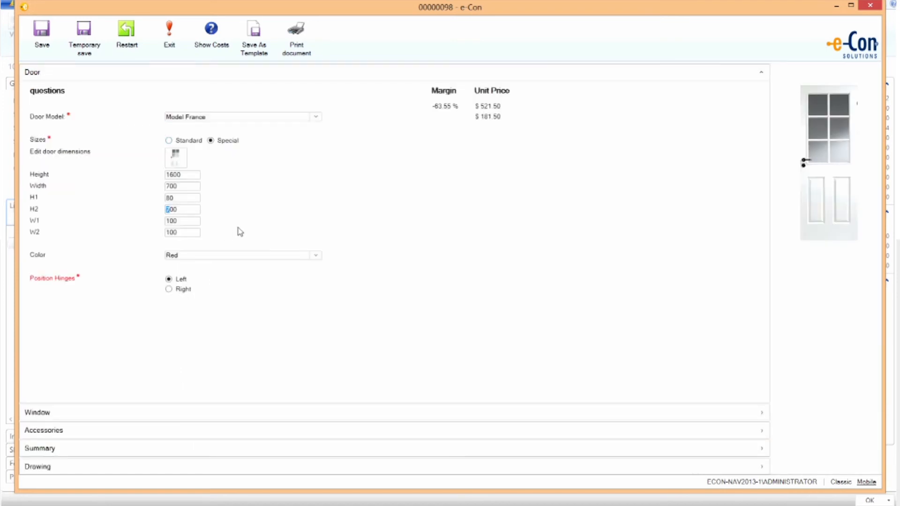
type("0")
key("BackSpace")
type("9")
double_click(168, 197)
type("12")
- Set the door's W1 and W2 dimensions to 200 each
double_click(170, 221)
type("200")
key("Tab")
type("200")
- Review the updated door drawing and save the configuration to the sales order
left_click(124, 467)
scroll(427, 248, "down", 3)
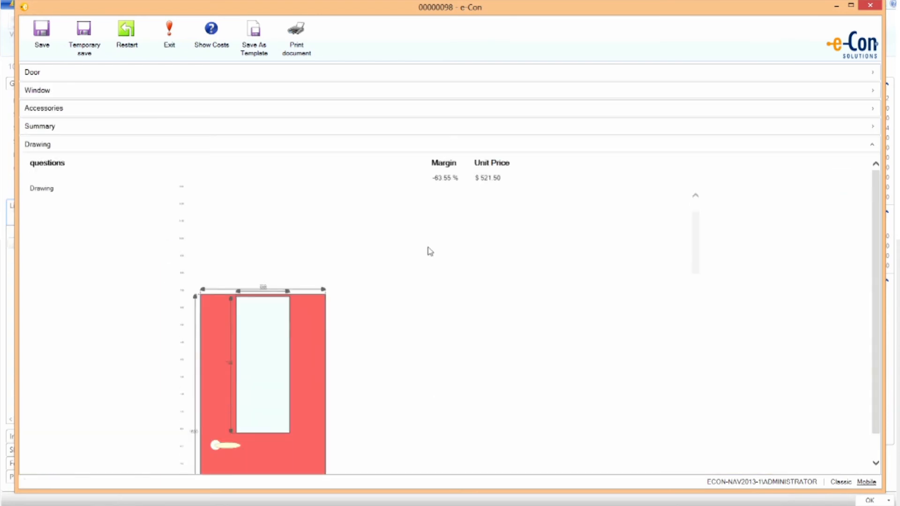
scroll(432, 254, "down", 1)
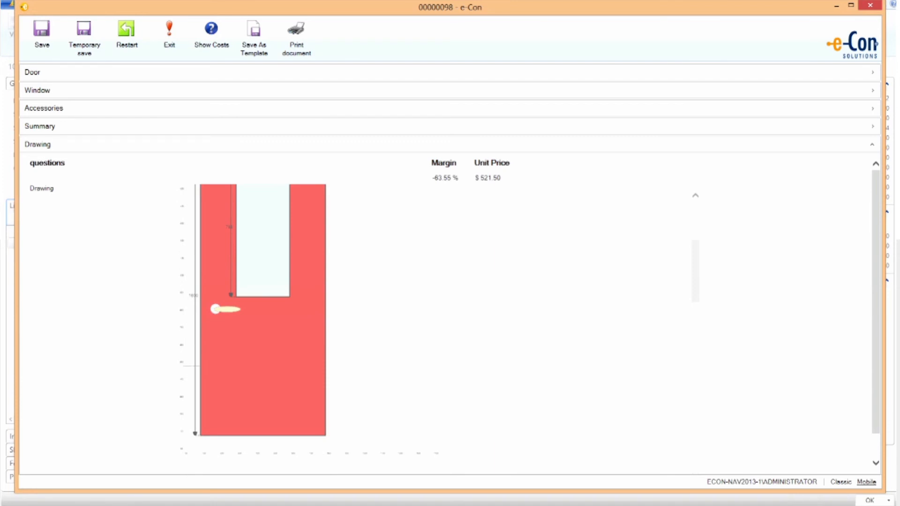
left_click(43, 44)
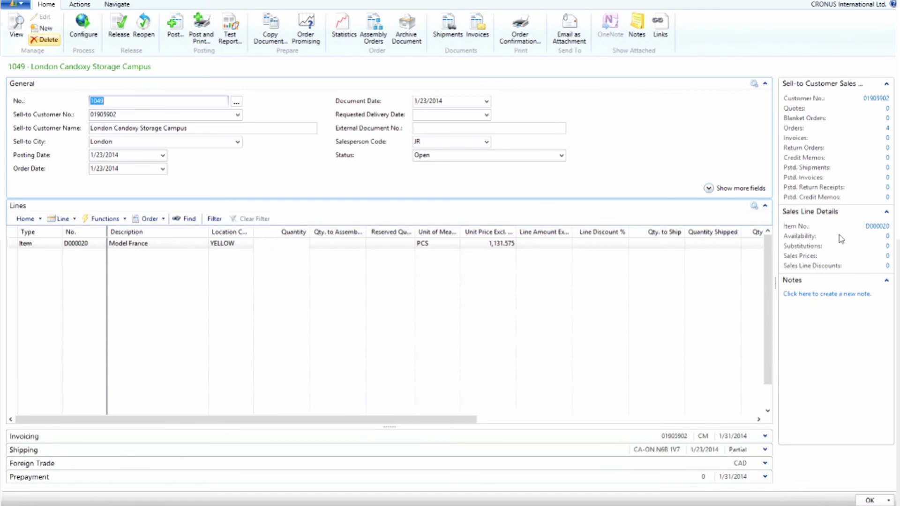
- Examine the BOM structure of the Model France item, including the Gotic Glass 788x300 components, and return to the sales order
left_click(878, 229)
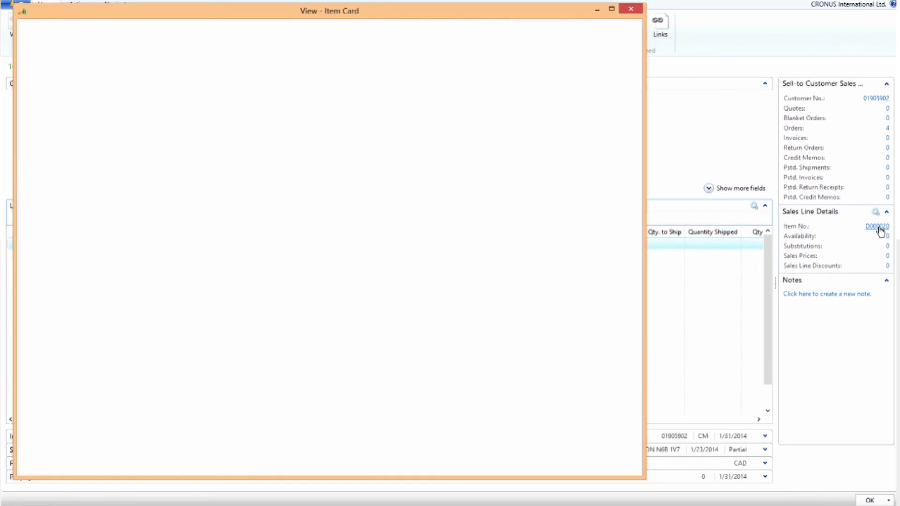
left_click(132, 28)
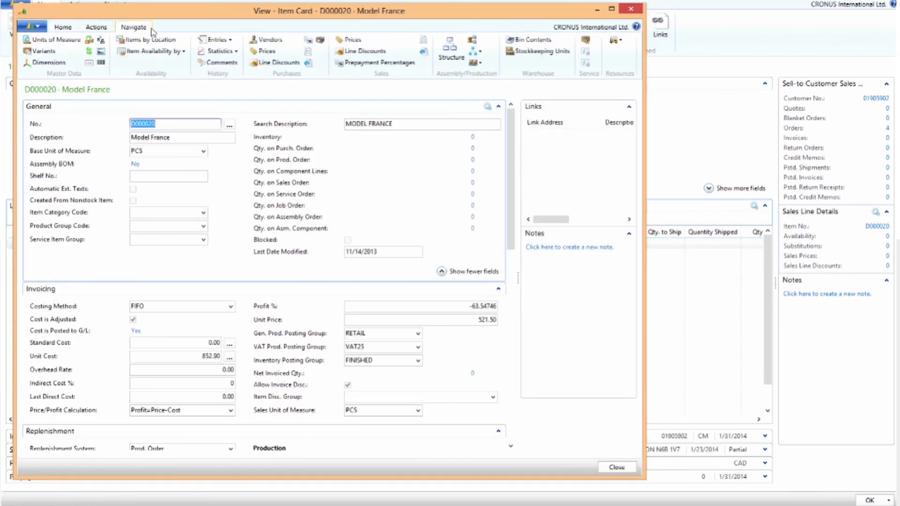
left_click(451, 54)
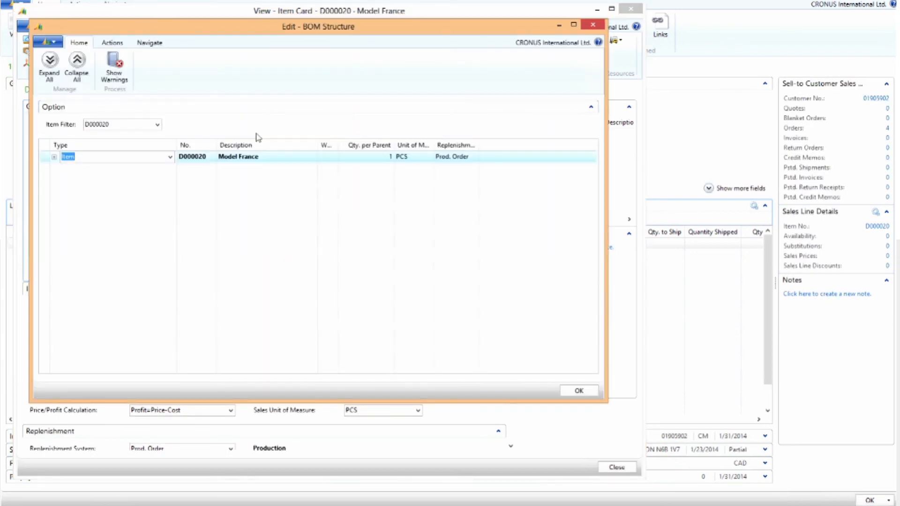
left_click(54, 157)
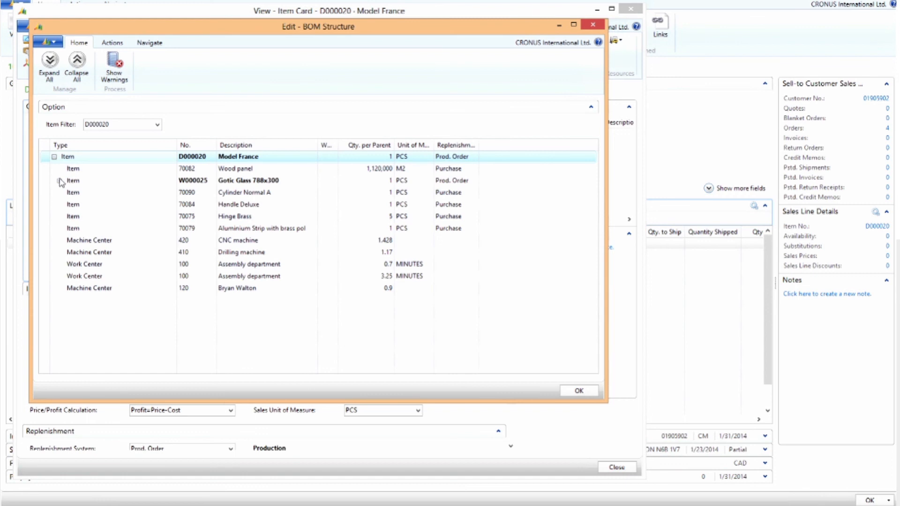
left_click(59, 181)
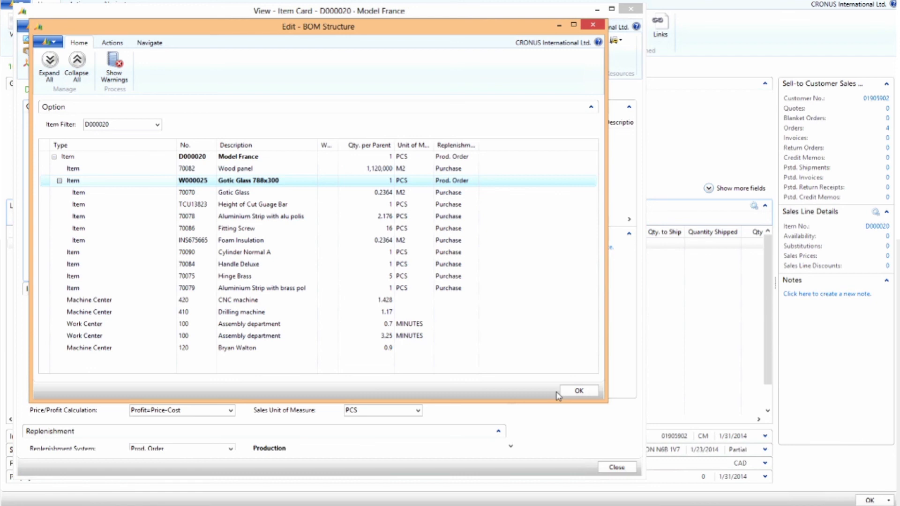
left_click(584, 393)
left_click(619, 468)
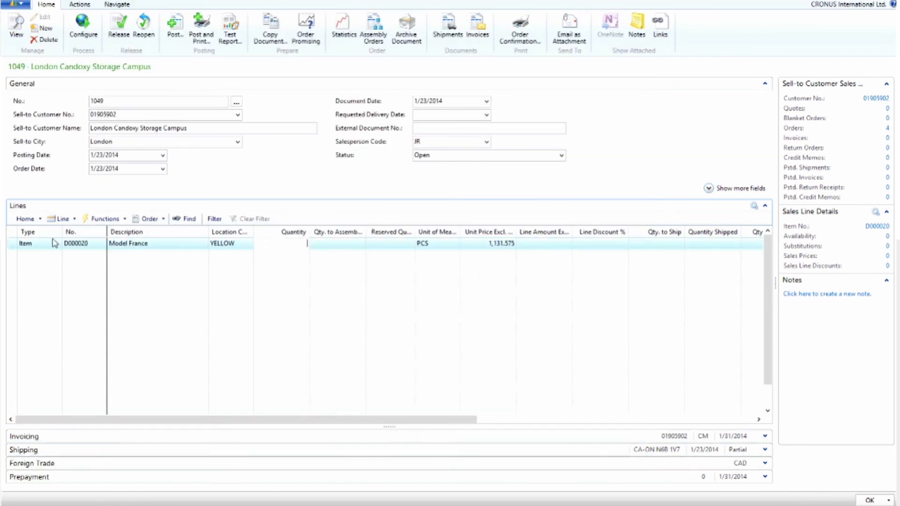
- Open the e-Con version control of the Model France order line and copy the EDOOR4 configuration as a new version
left_click(71, 218)
mouse_move(82, 232)
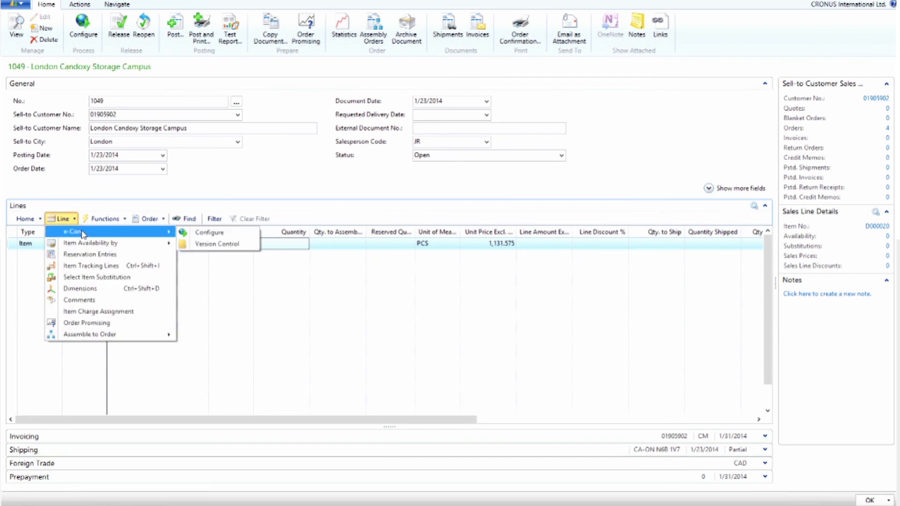
left_click(202, 244)
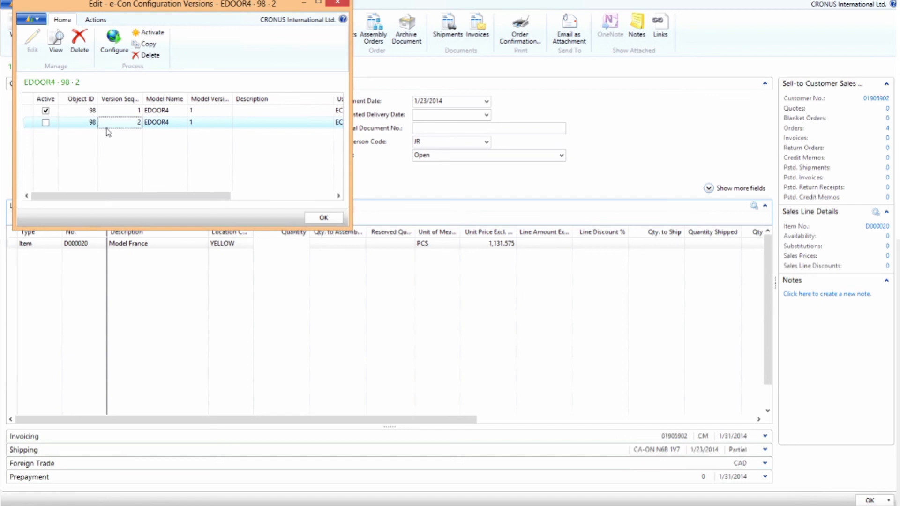
left_click(144, 46)
- Activate version 3 of the EDOOR4 configuration and close the configuration versions window
left_click(161, 138)
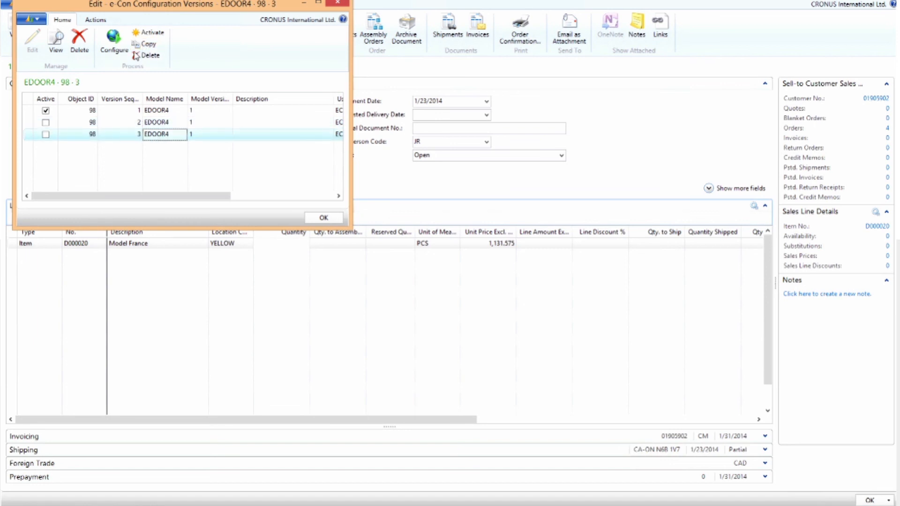
left_click(151, 35)
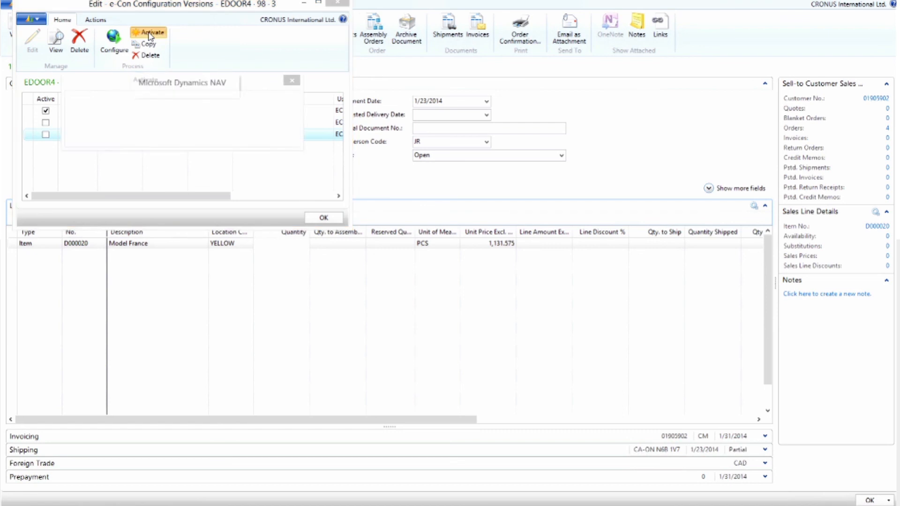
left_click(225, 135)
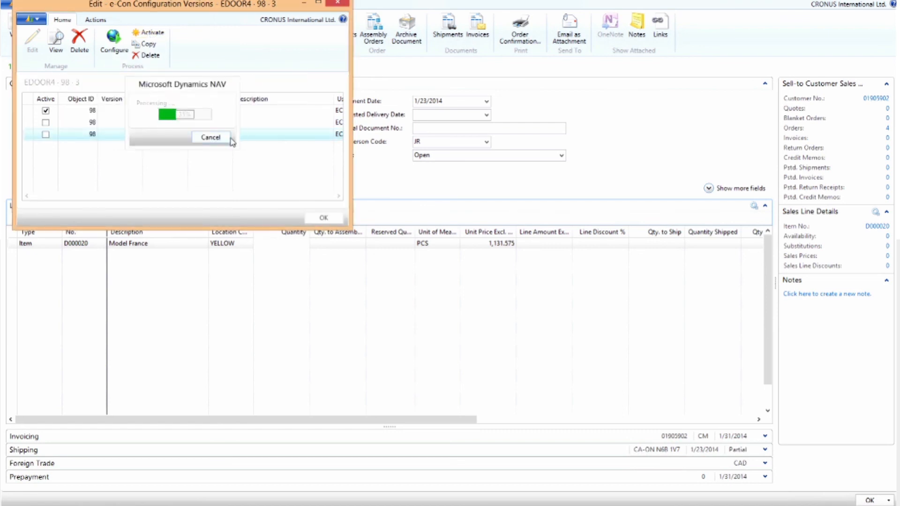
left_click(323, 218)
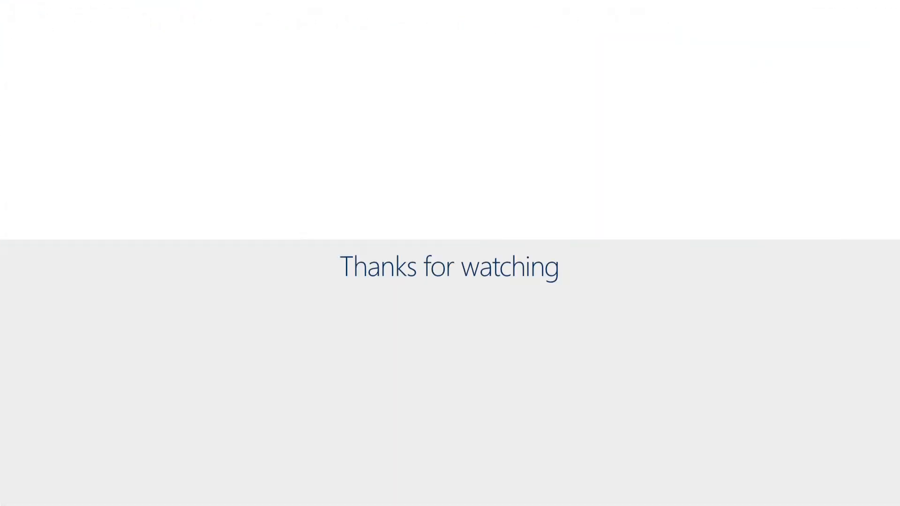